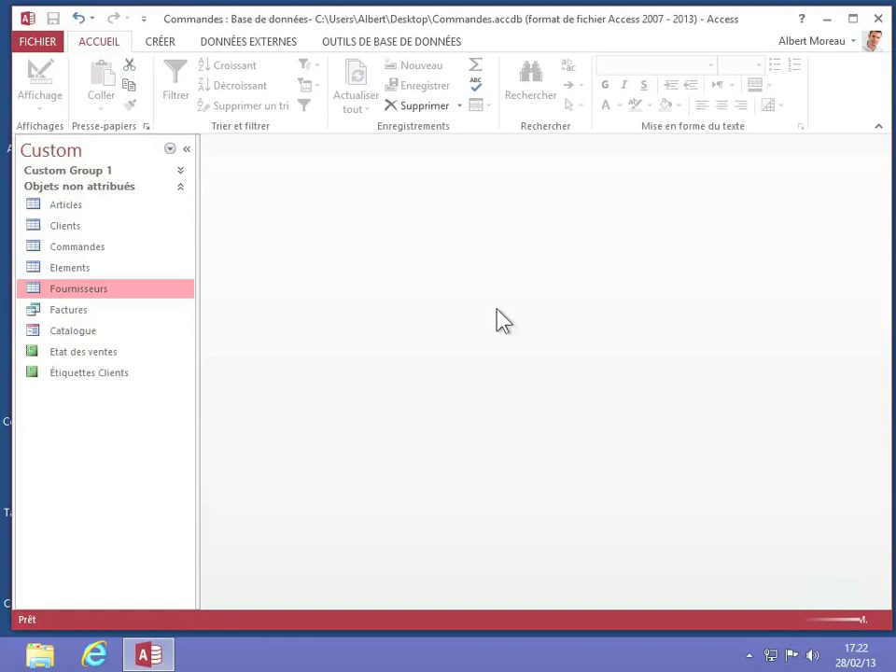
Start an import from an Outlook folder, bringing the source data into a new table of the current database
left_click(271, 42)
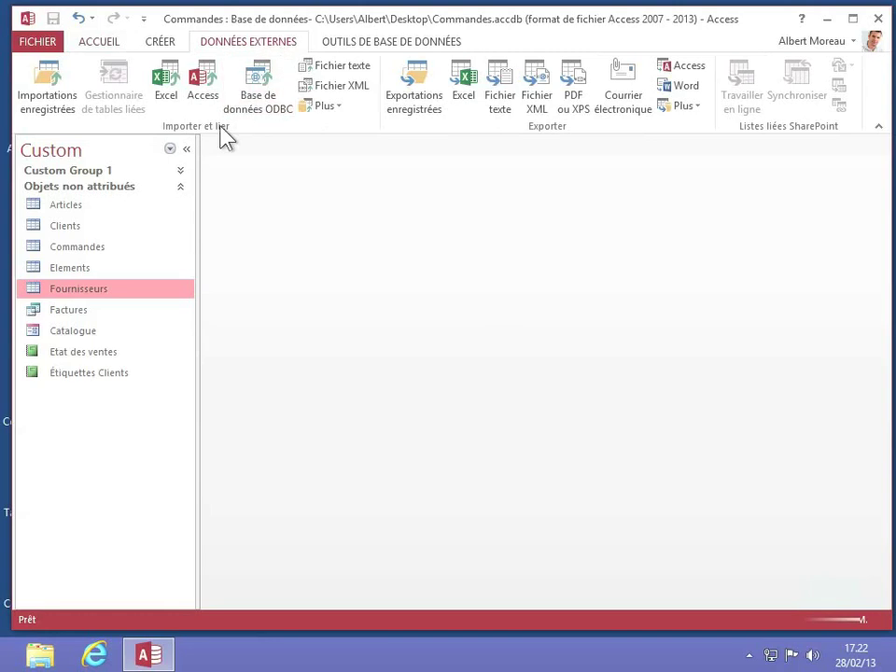
left_click(341, 105)
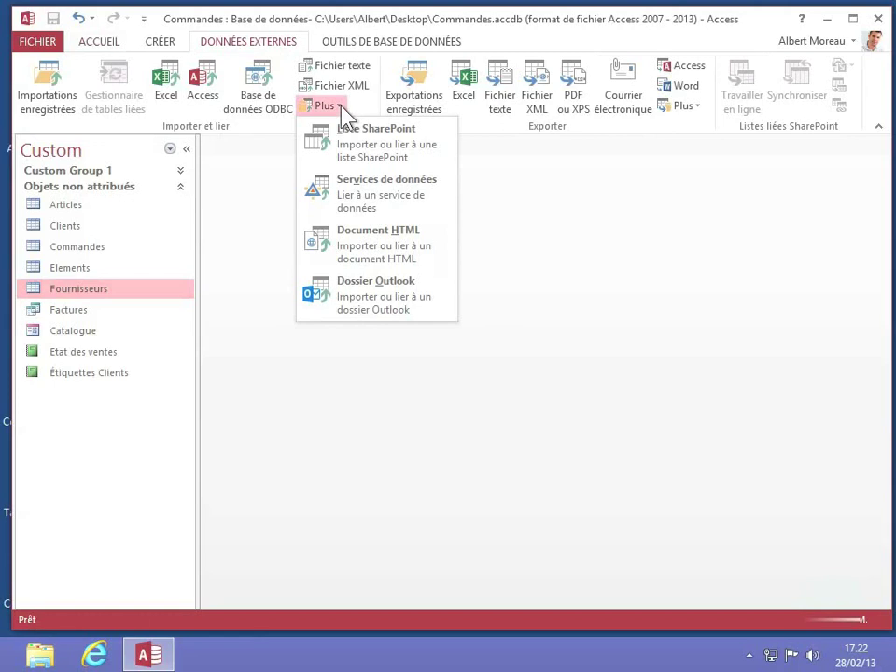
left_click(396, 305)
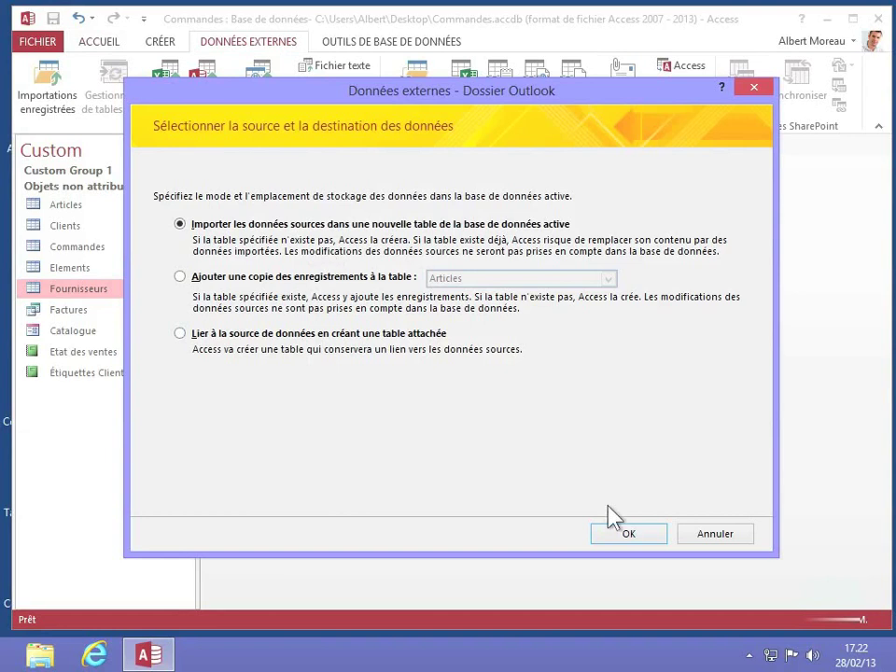
left_click(629, 530)
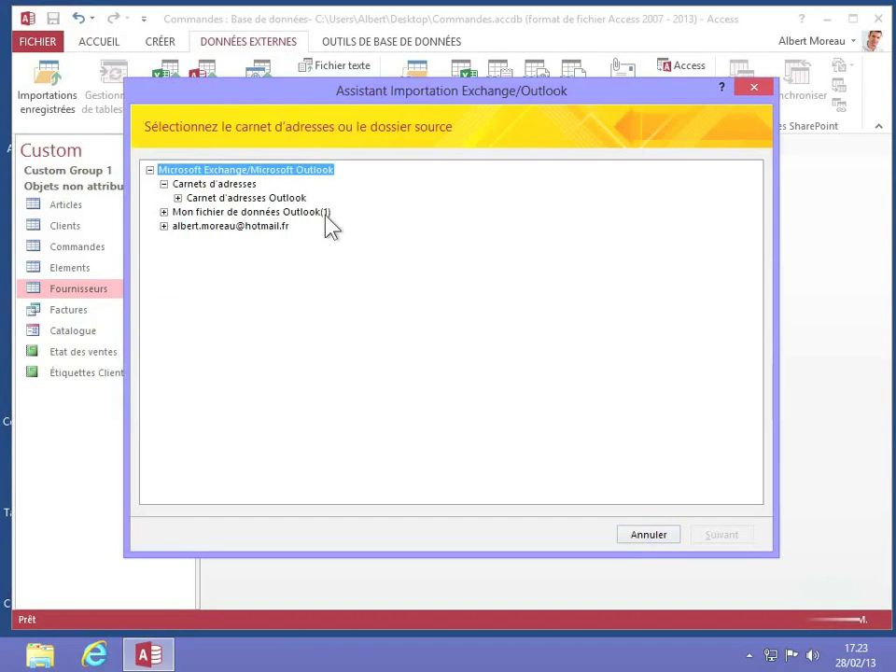
Expand the Hotmail account's folders and choose its Contacts folder as the import source
left_click(164, 227)
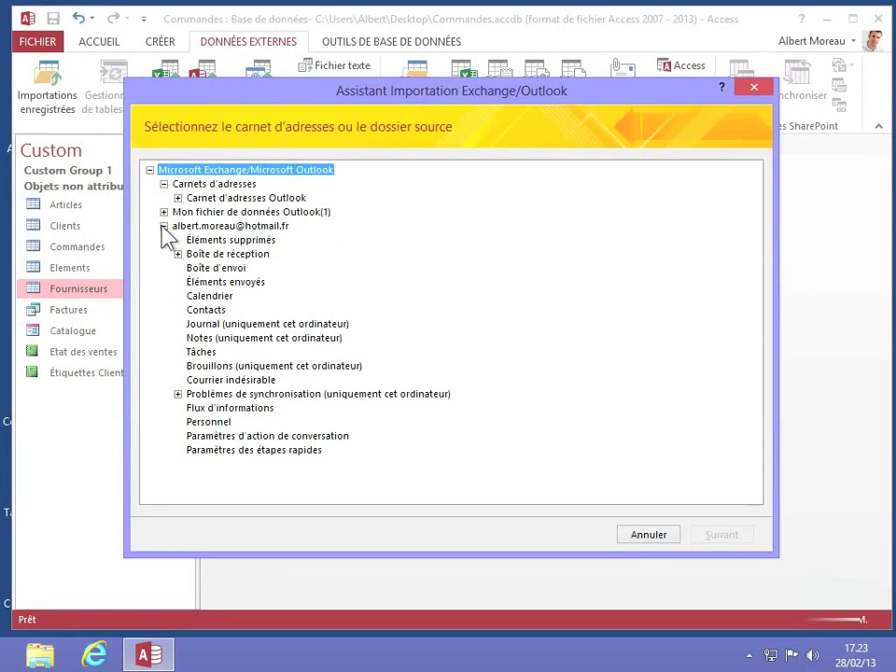
left_click(202, 309)
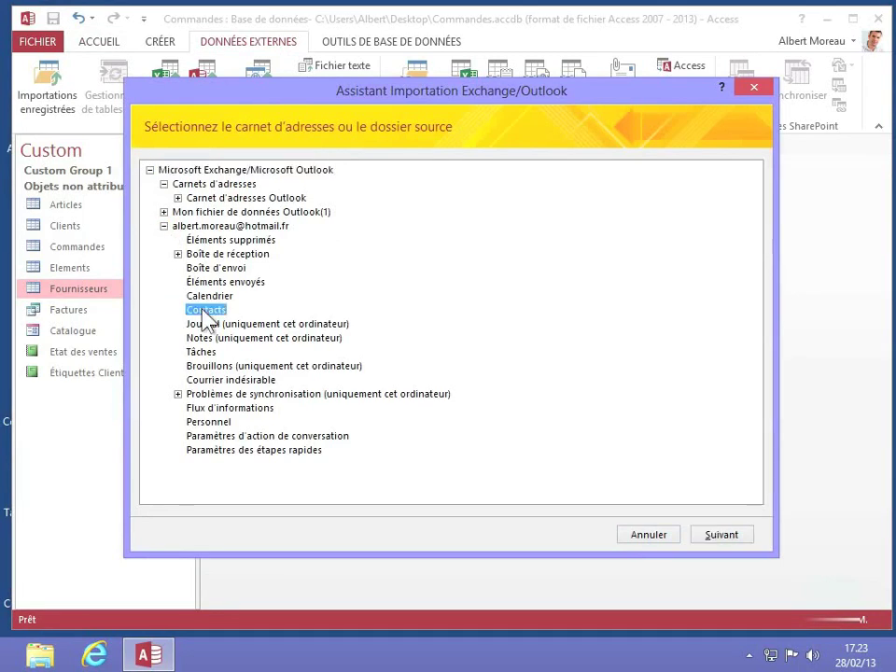
left_click(718, 535)
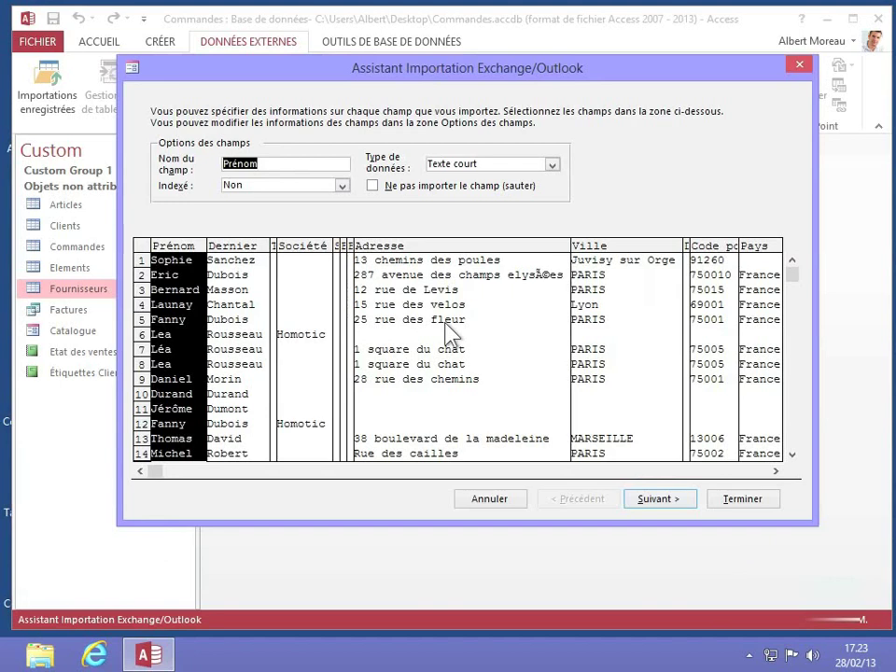
Rename the Société import field to Entreprise and leave its indexing set to Non
left_click(250, 278)
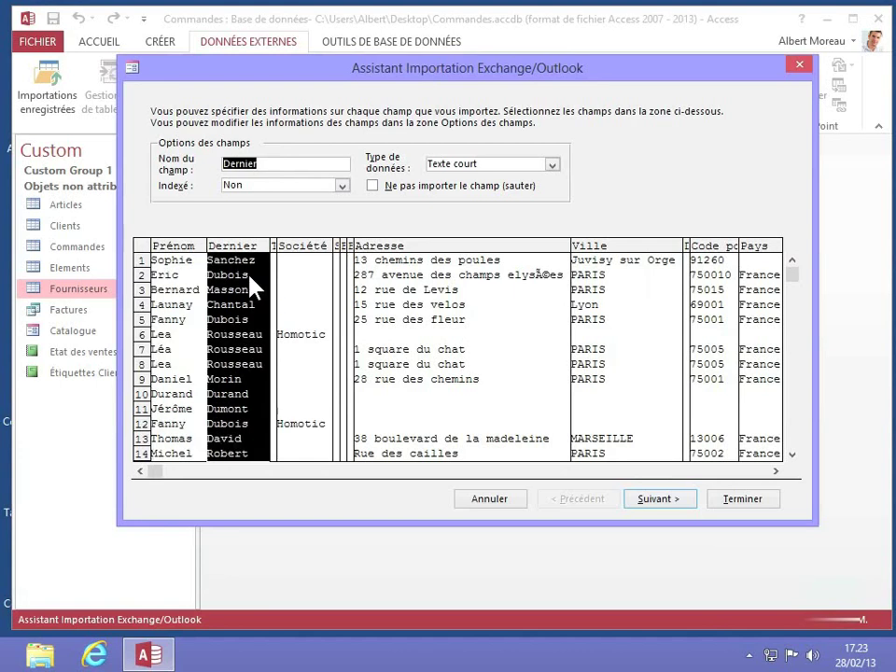
left_click(296, 288)
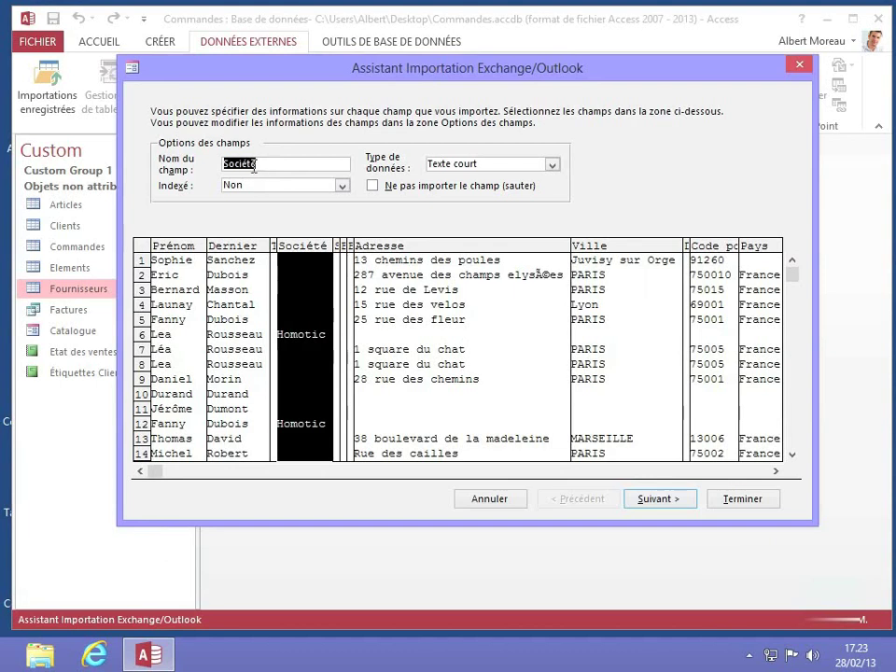
left_click(359, 262)
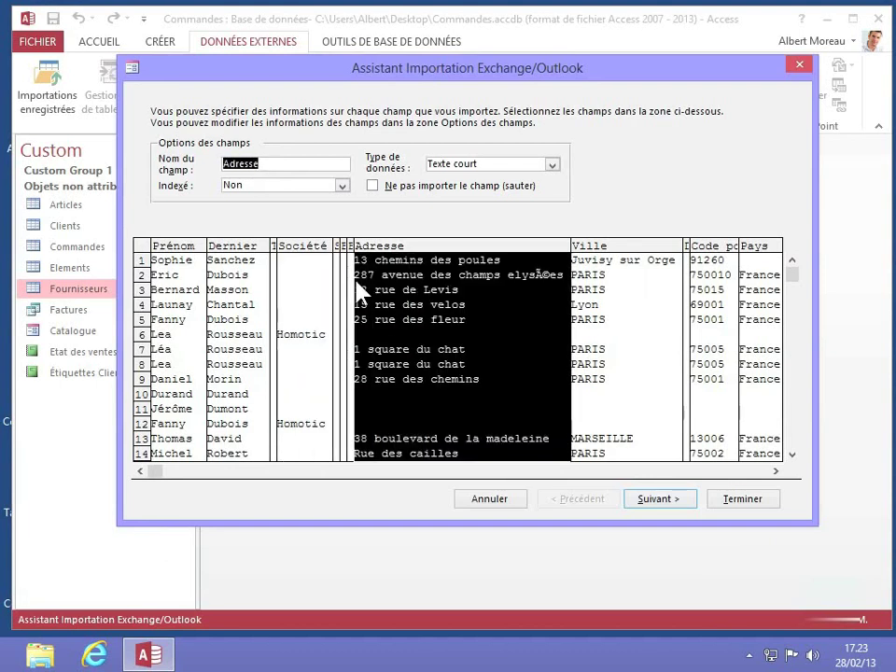
left_click(312, 284)
left_click(264, 162)
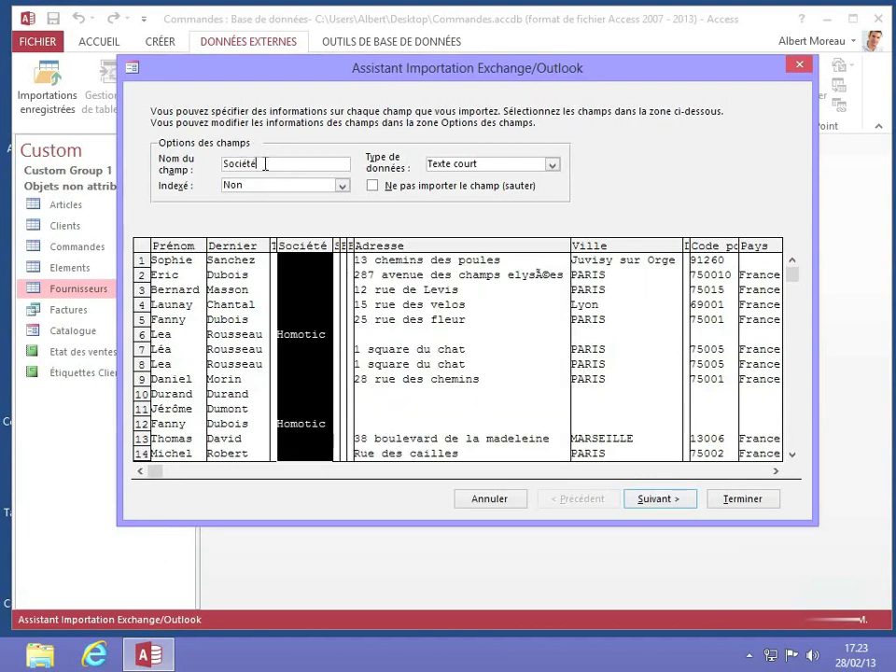
left_click(176, 169)
type("En")
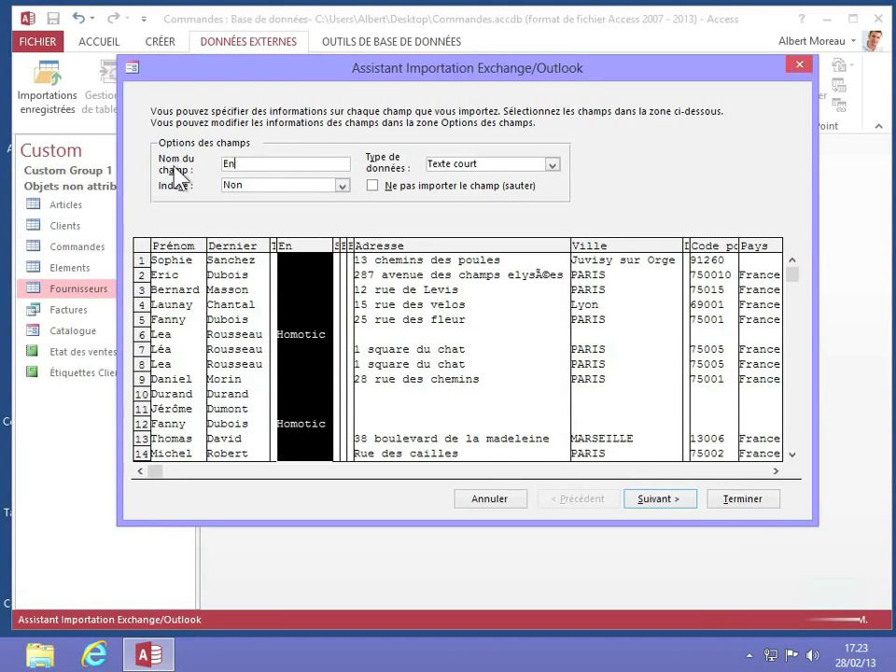
type("treprise")
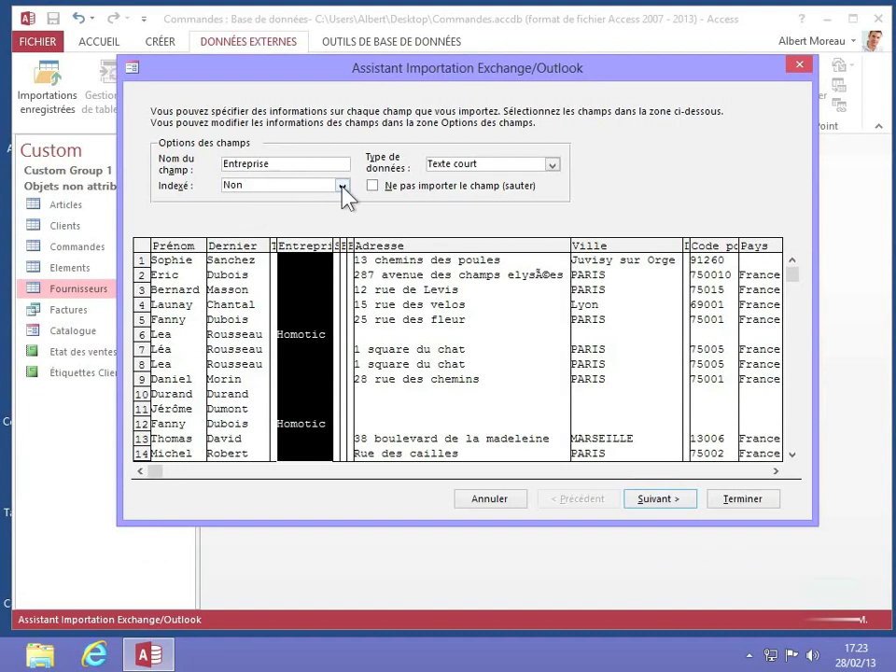
left_click(343, 187)
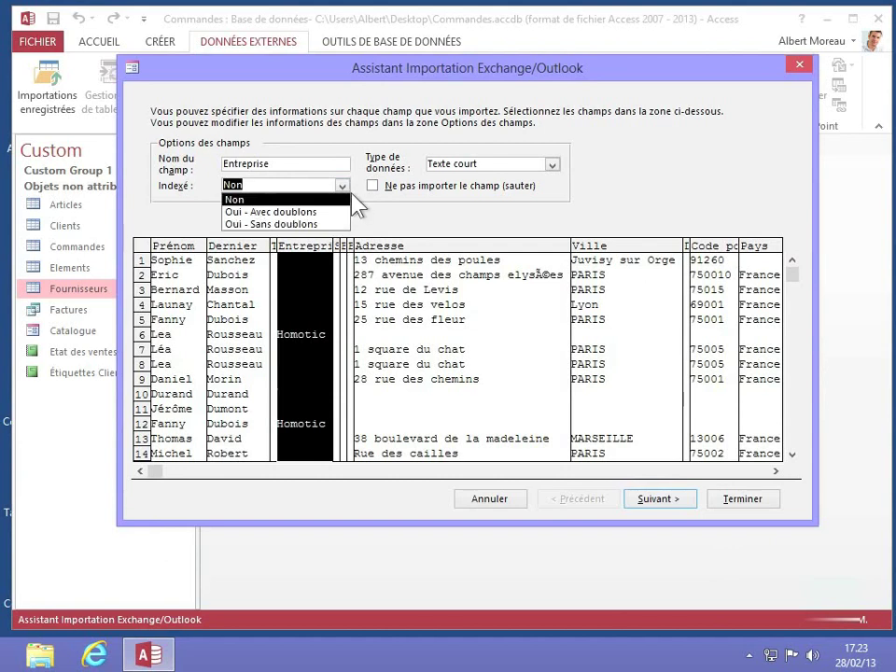
left_click(343, 190)
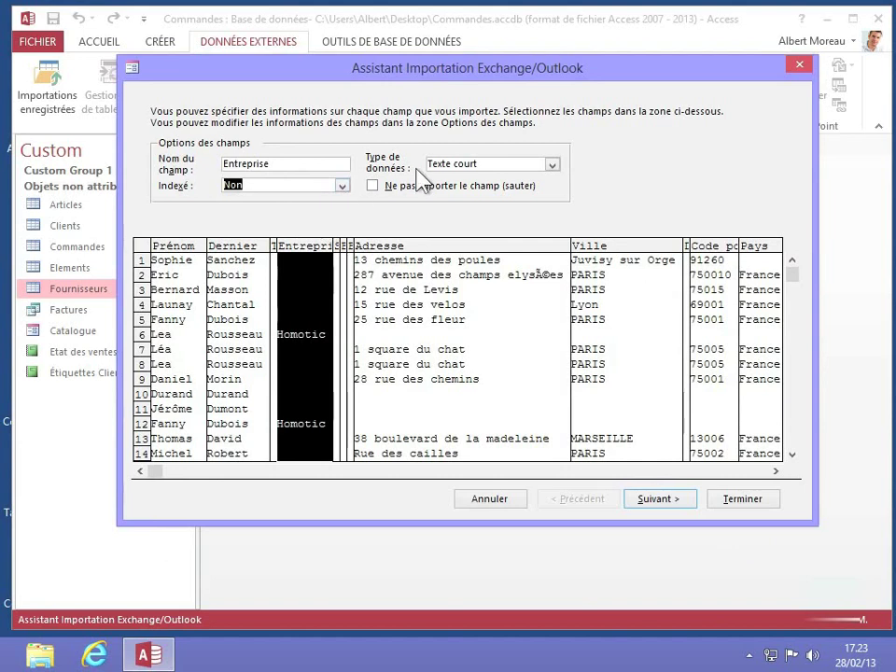
Exclude the narrow Titre field from the import and proceed from the field options
left_click(476, 246)
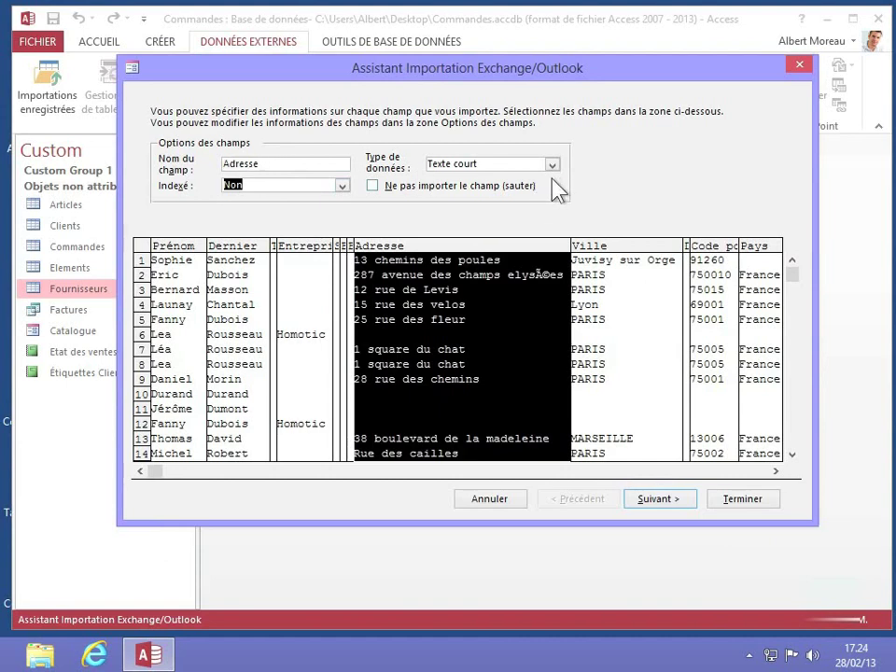
left_click(269, 255)
left_click(274, 254)
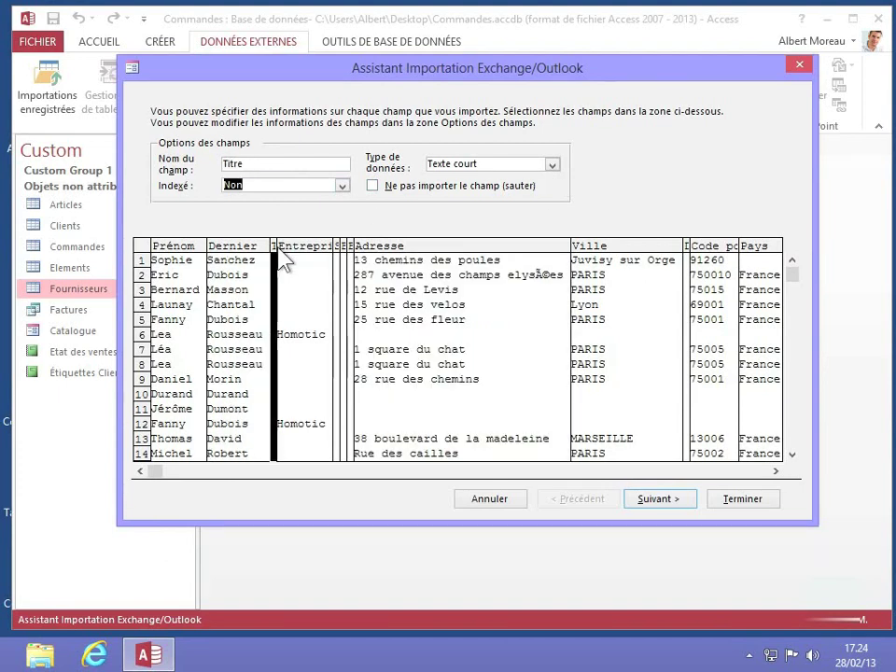
left_click(371, 187)
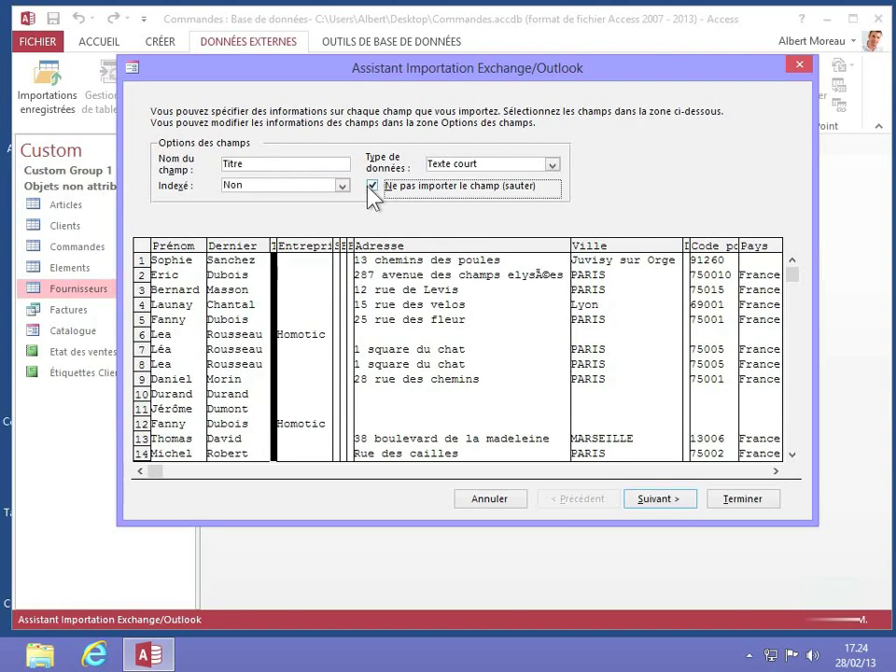
left_click(653, 501)
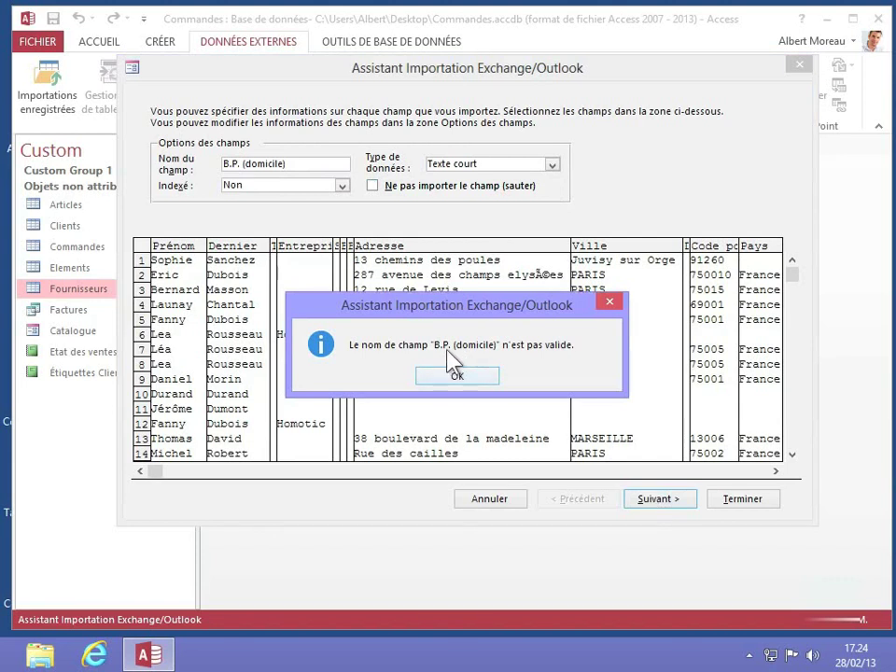
Remove the periods from the B.P. (domicile) field name and try to continue the import
left_click(456, 378)
left_click_drag(230, 163, 240, 163)
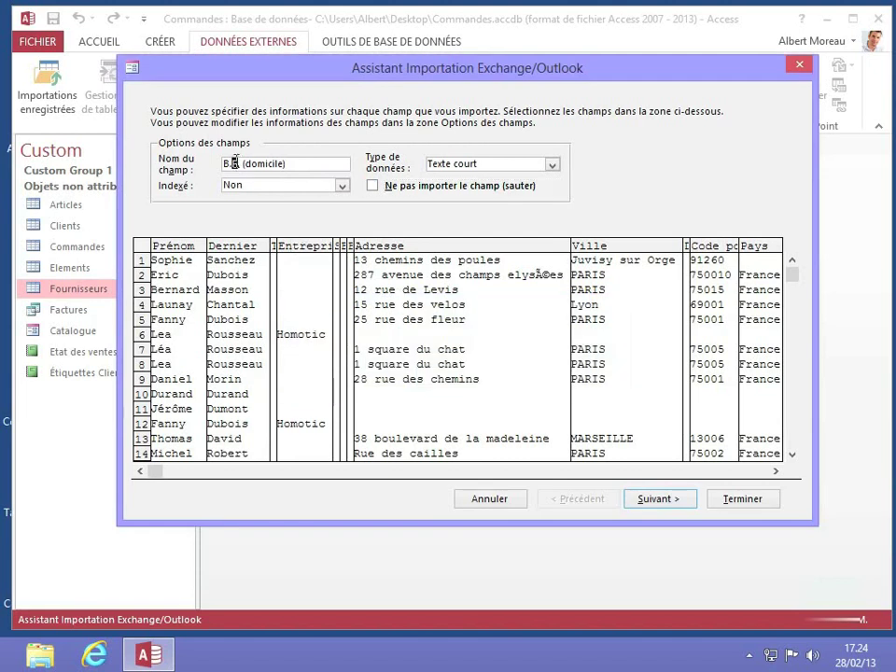
key("Delete")
key("BackSpace")
type("P")
left_click(660, 499)
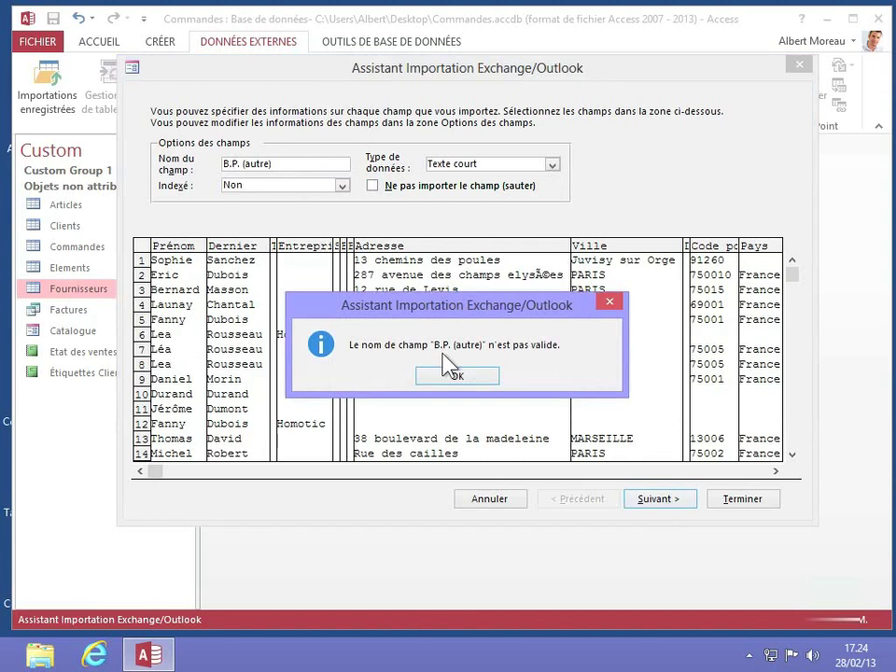
Rename the B.P. (autre) field to BP (autre) and continue to the primary key options
left_click(451, 392)
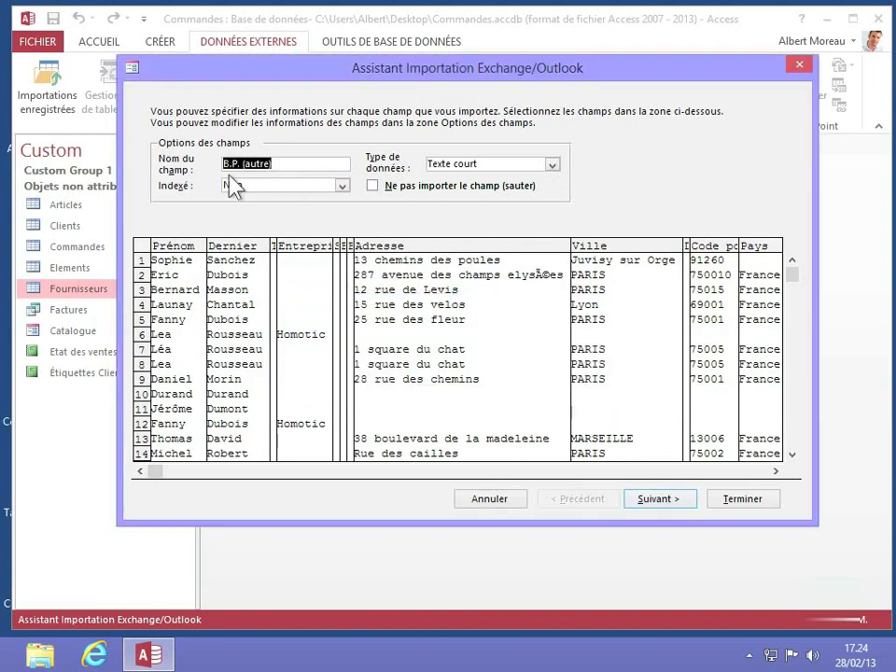
key("Home")
key("Right")
key("Delete")
key("Right")
key("Delete")
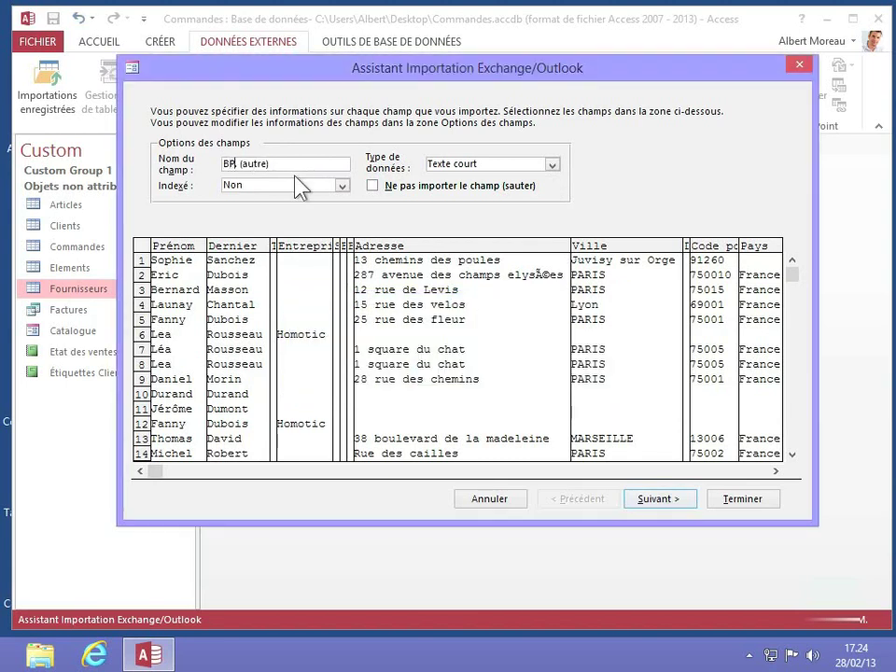
left_click(655, 500)
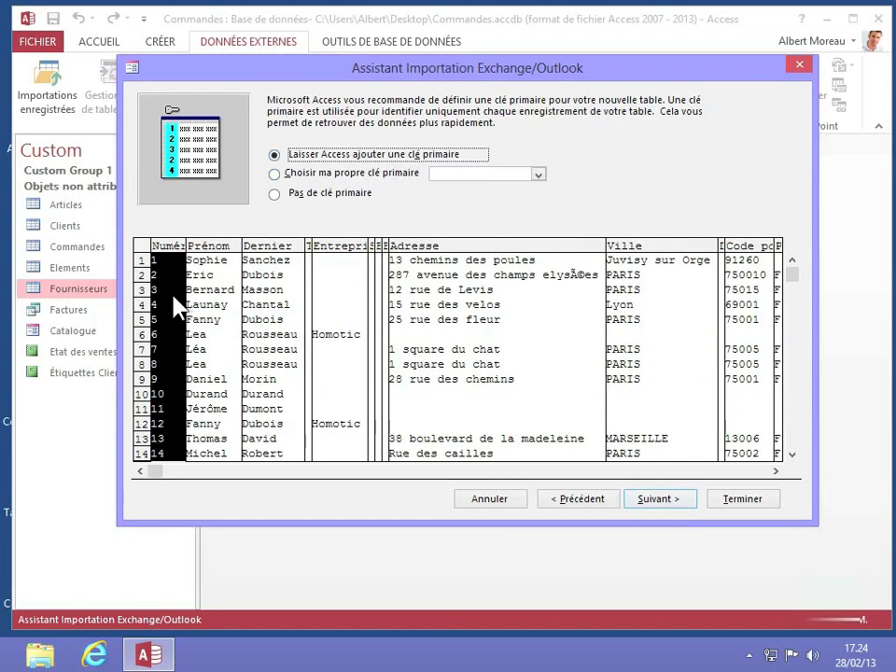
Let Access add the primary key and finish the import into a table named Contact
left_click(656, 501)
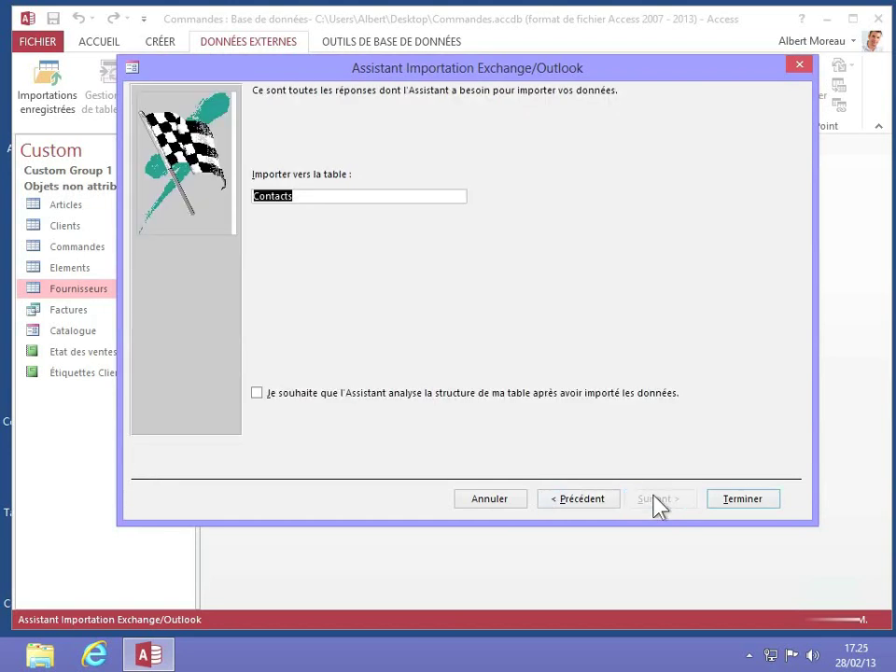
left_click(338, 195)
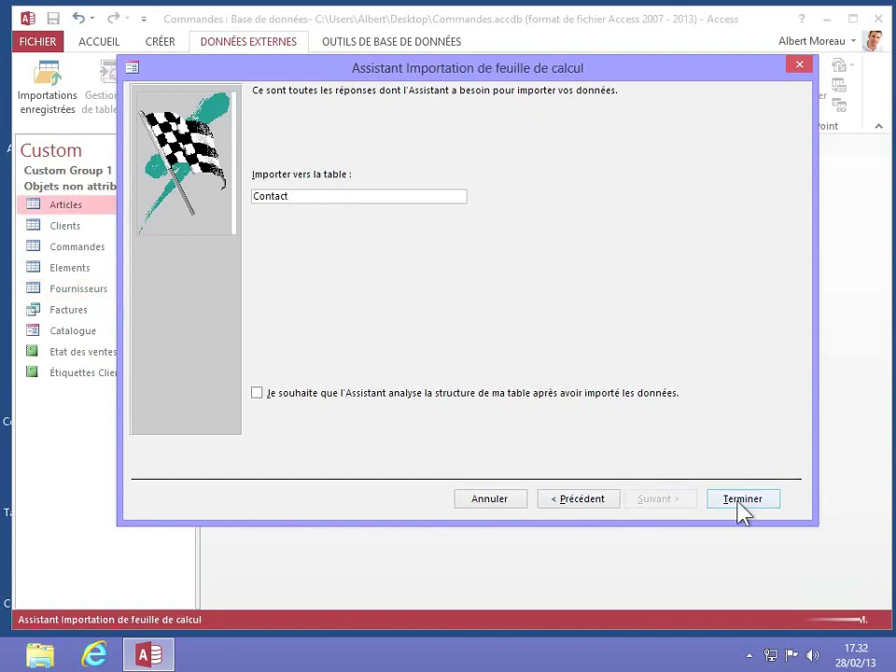
left_click(742, 499)
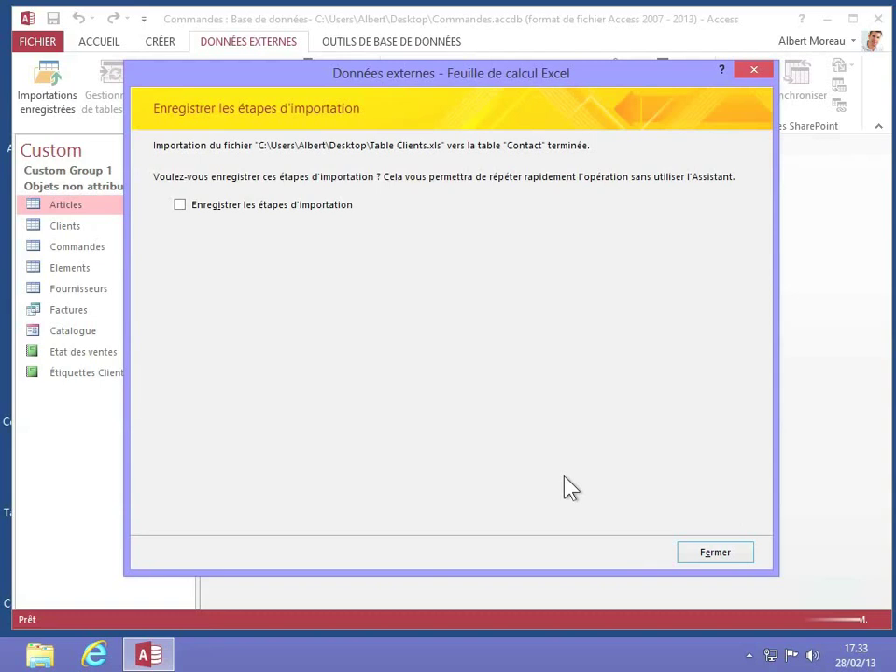
Close the import without saving its steps and open the Contact table
left_click(705, 558)
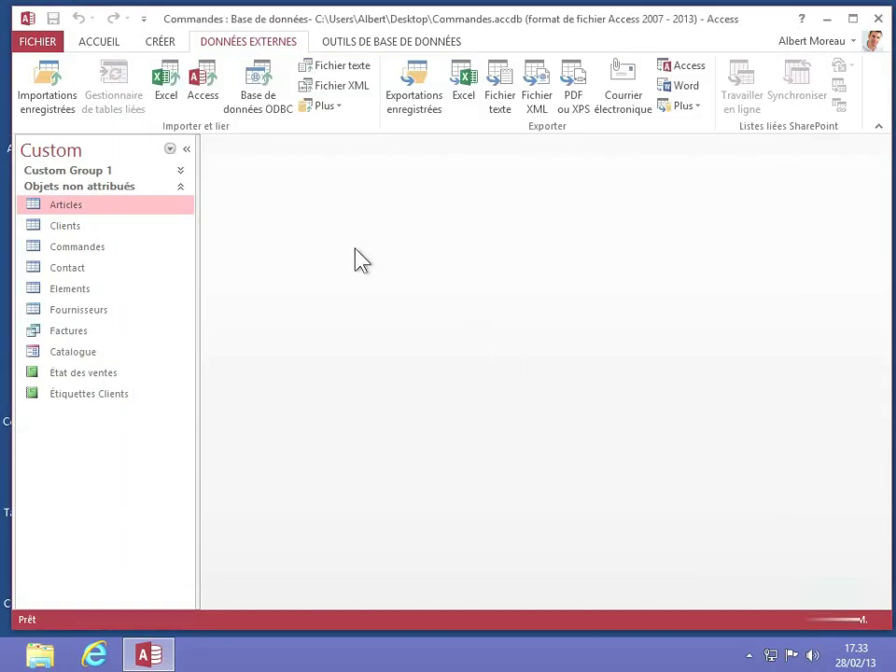
double_click(70, 277)
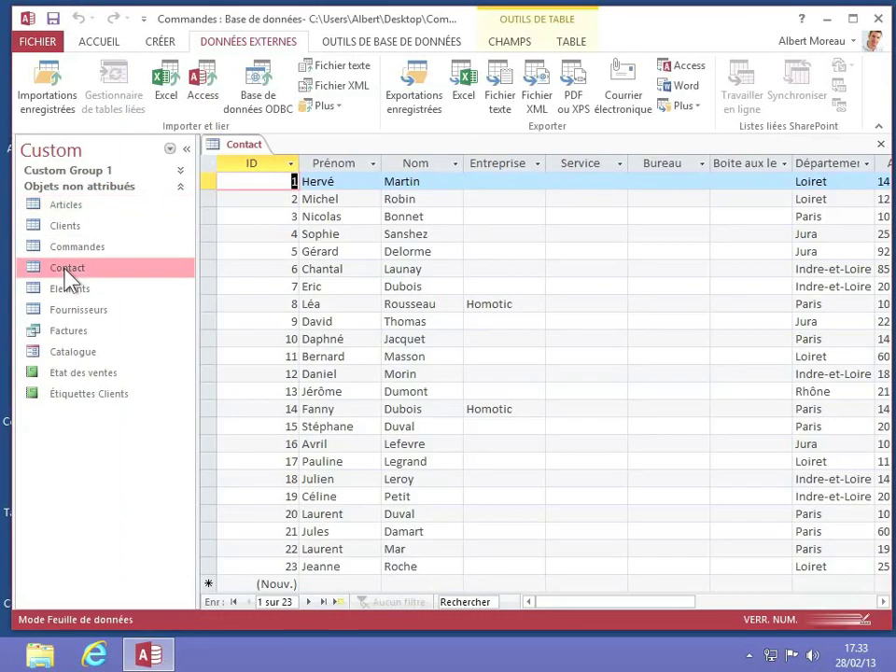